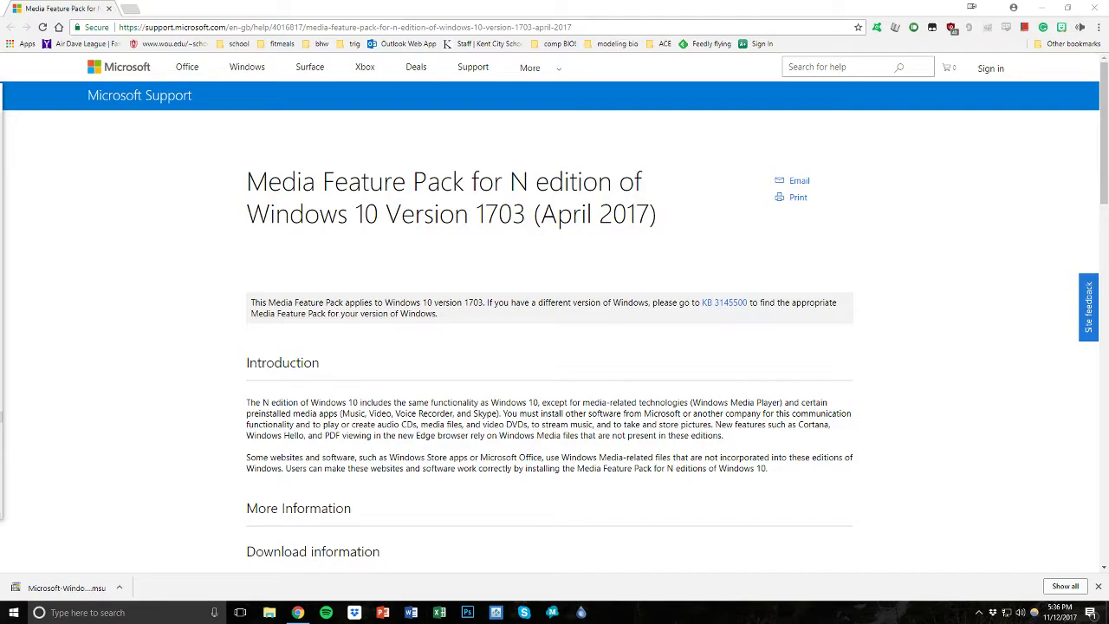
- Examine the Media Feature Pack support page for Windows 10 version 1703 and its x86 and x64 download links
{"action": "left_click_drag", "start_coordinate": [246, 184], "coordinate": [662, 223]}
{"action": "left_click", "coordinate": [587, 448]}
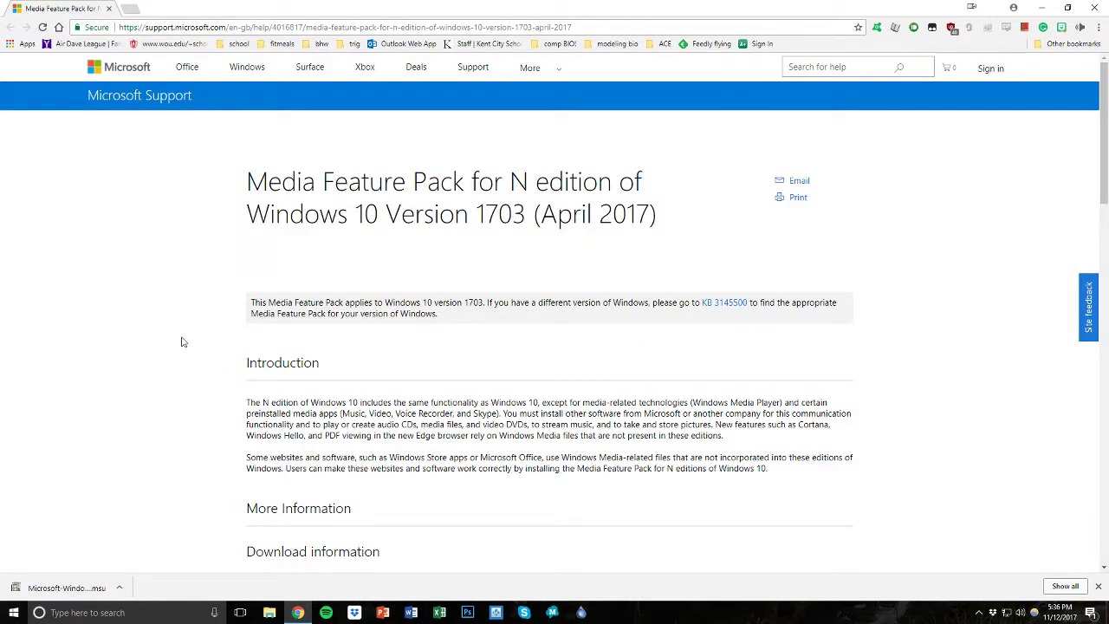
{"action": "scroll", "coordinate": [188, 363], "scroll_direction": "down", "scroll_amount": 2}
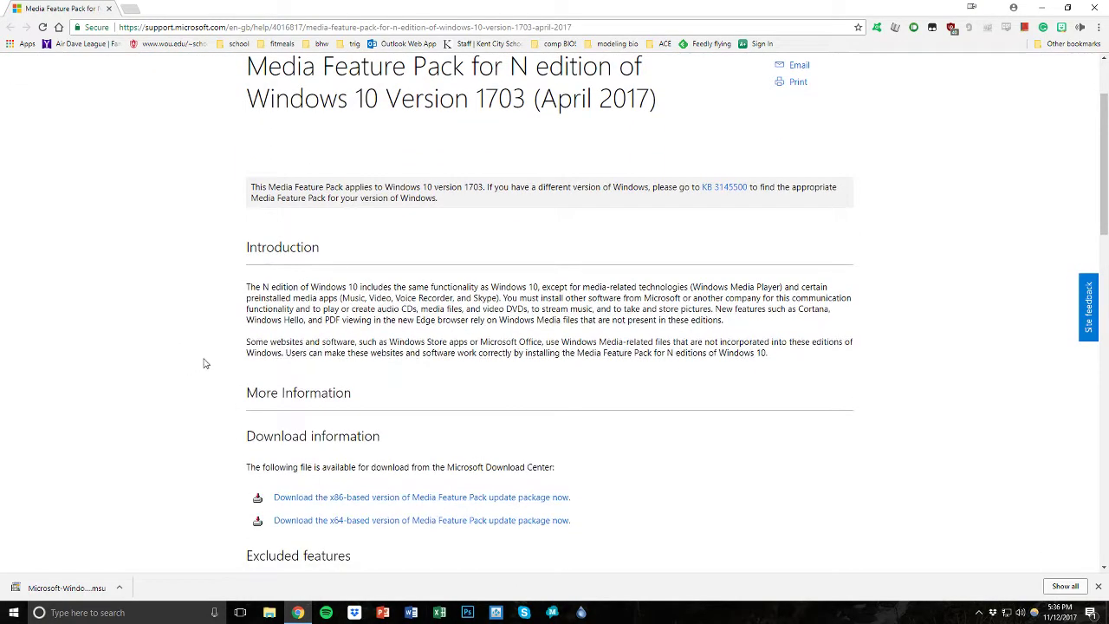
{"action": "scroll", "coordinate": [193, 354], "scroll_direction": "down", "scroll_amount": 3}
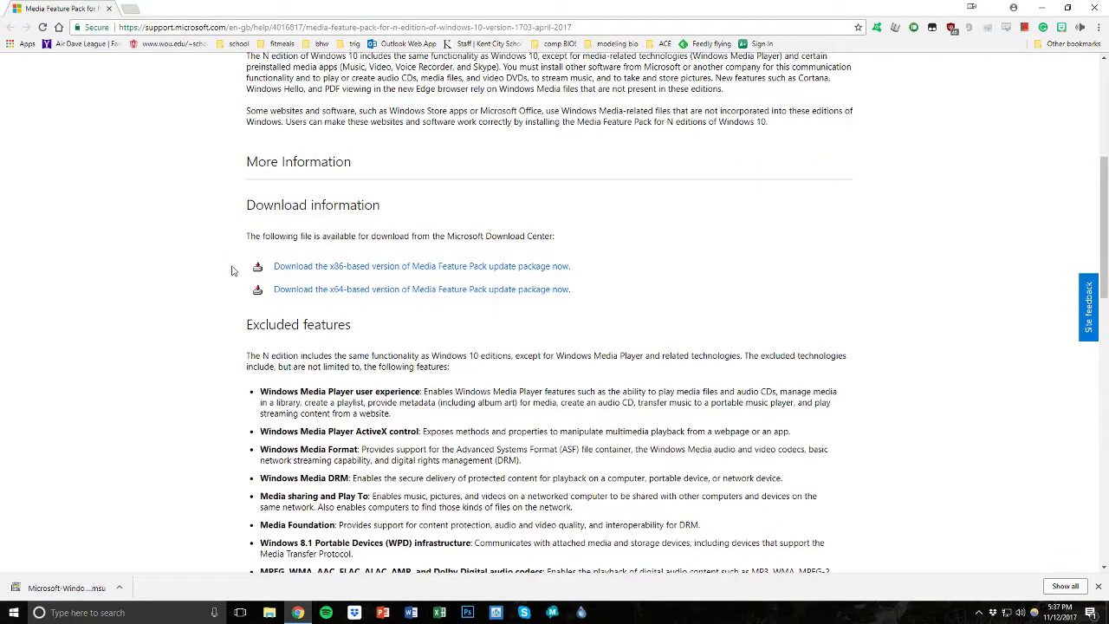
{"action": "left_click_drag", "start_coordinate": [246, 269], "coordinate": [570, 269]}
{"action": "left_click", "coordinate": [170, 299]}
{"action": "left_click_drag", "start_coordinate": [230, 297], "coordinate": [535, 307]}
{"action": "left_click", "coordinate": [469, 329]}
- Switch to File Explorer, open the Downloads folder and launch a cmd command prompt in that folder
{"action": "left_click", "coordinate": [270, 612]}
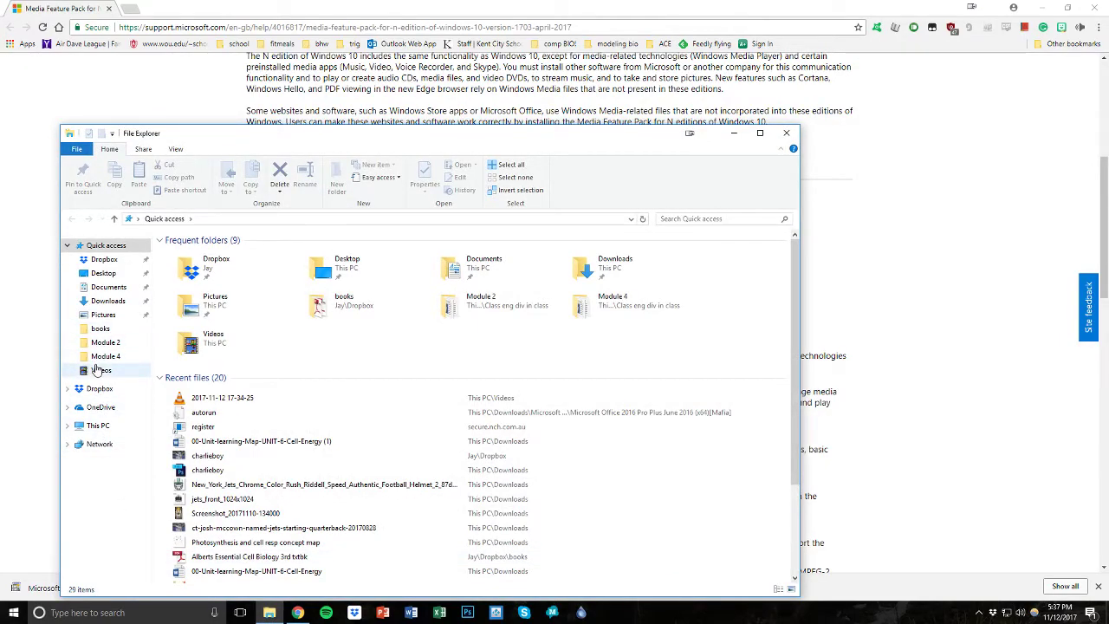
{"action": "left_click", "coordinate": [106, 302]}
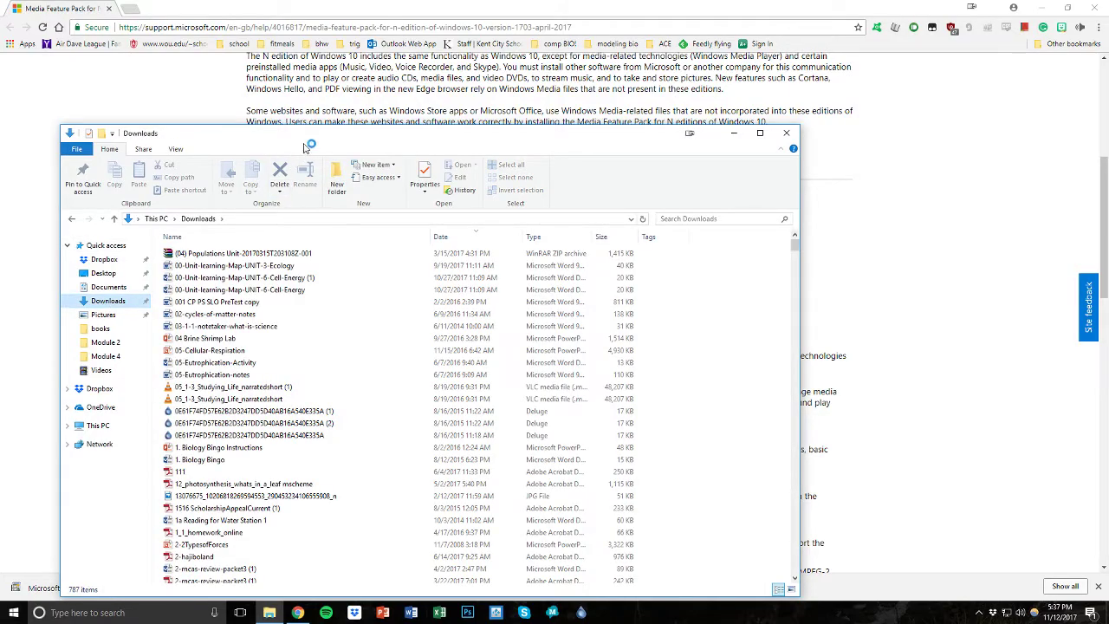
{"action": "left_click_drag", "start_coordinate": [304, 148], "coordinate": [358, 148]}
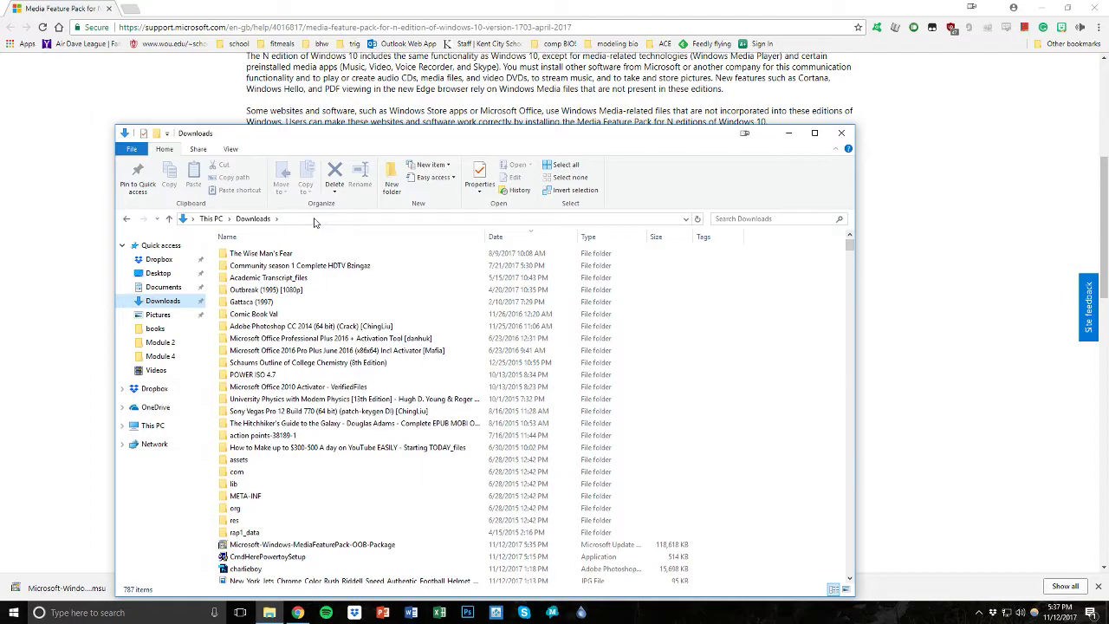
{"action": "left_click", "coordinate": [315, 220]}
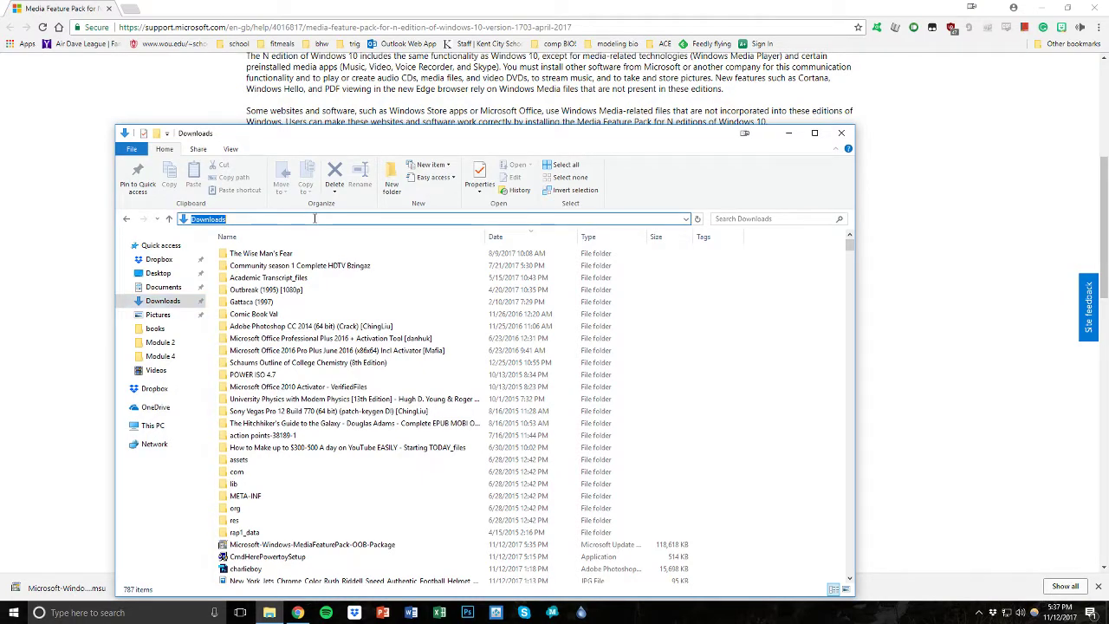
{"action": "type", "text": "cmd"}
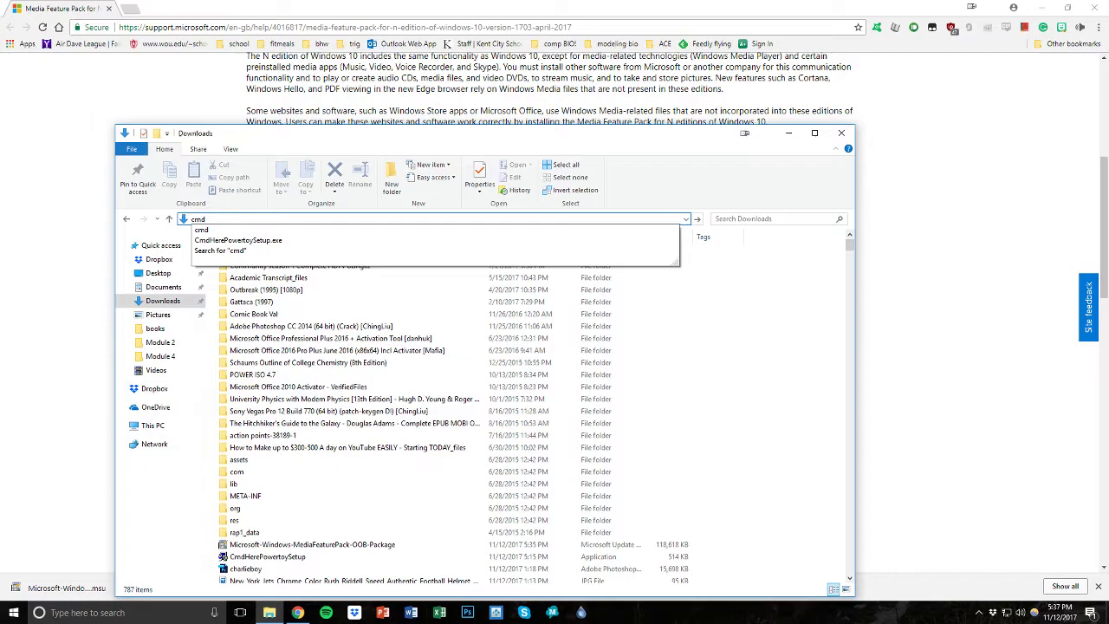
{"action": "key", "text": "Return"}
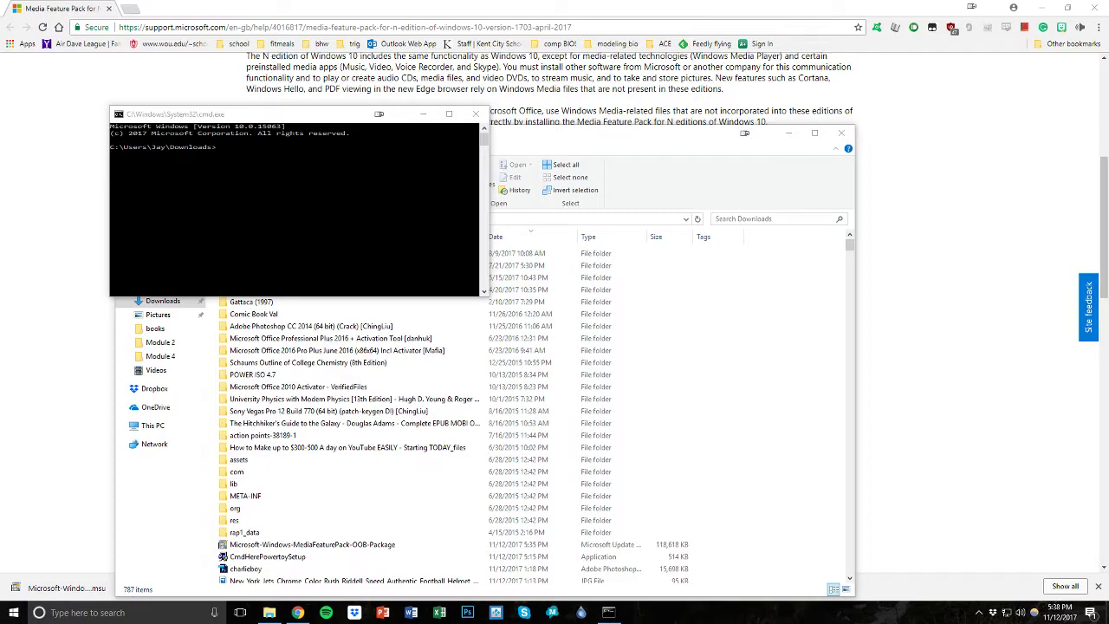
- Use the expand command to extract microsoft-windows-mediafeaturepack-oob-package.cab from Microsoft-Windows-MediaFeaturePack-OOB-Package.msu into the current folder
{"action": "left_click", "coordinate": [266, 154]}
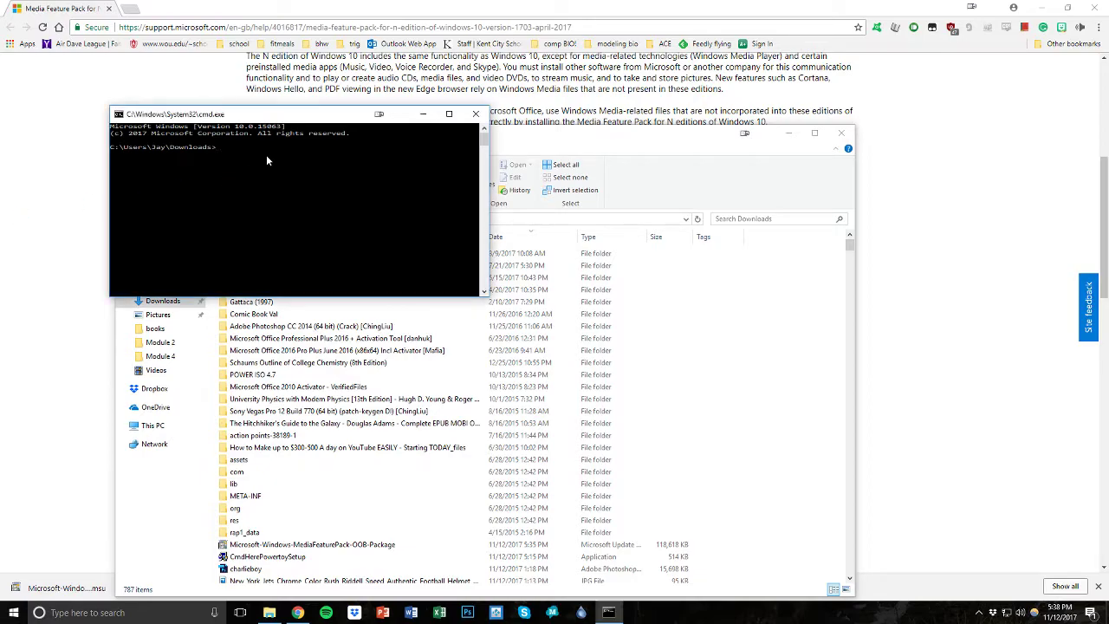
{"action": "type", "text": "expand Microsoft-Windows-MediaFeaturePack-OOB-Package.msu -F:microsoft-windows-mediafeaturepack-oob-package.cab ."}
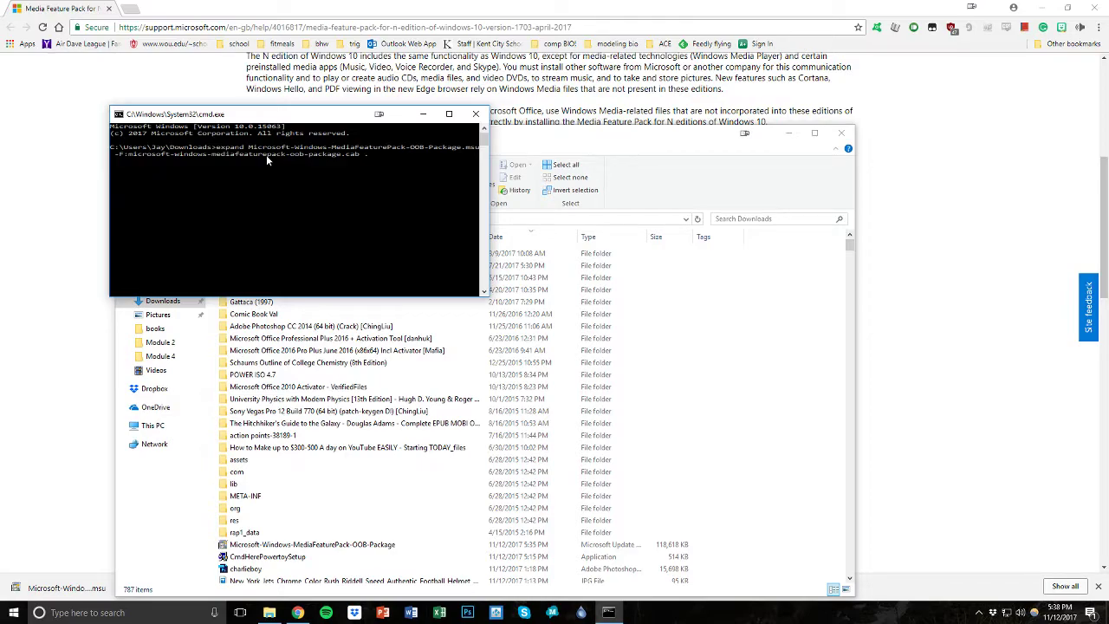
{"action": "key", "text": "Return"}
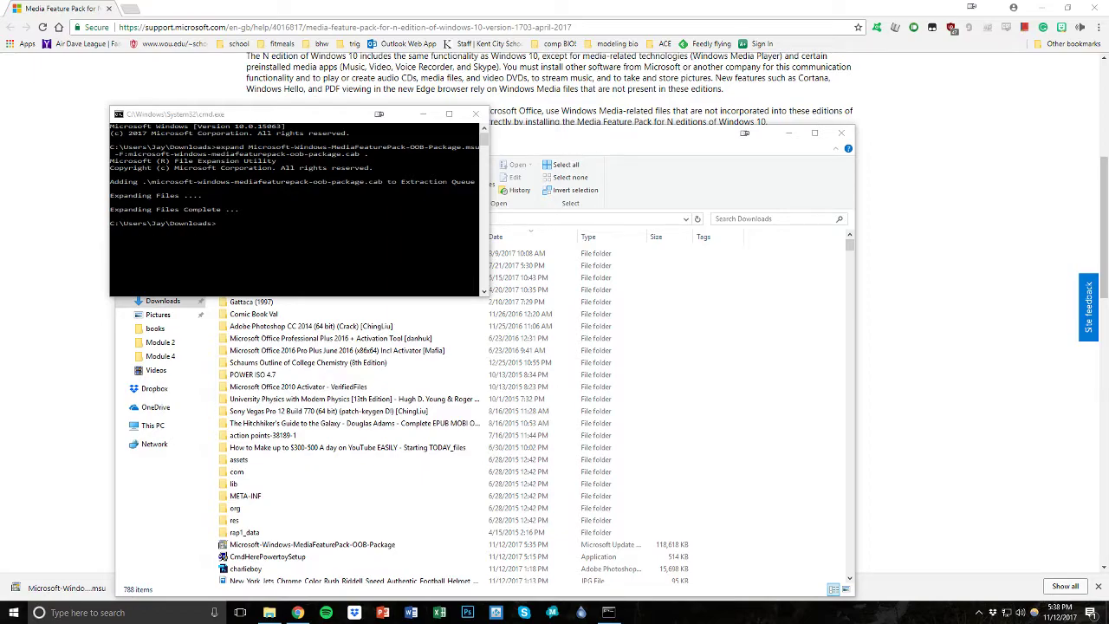
- Expand wmvcore.dll from microsoft-windows-mediafeaturepack-oob-package.cab into the current folder, then close the command prompt
{"action": "left_click", "coordinate": [272, 227]}
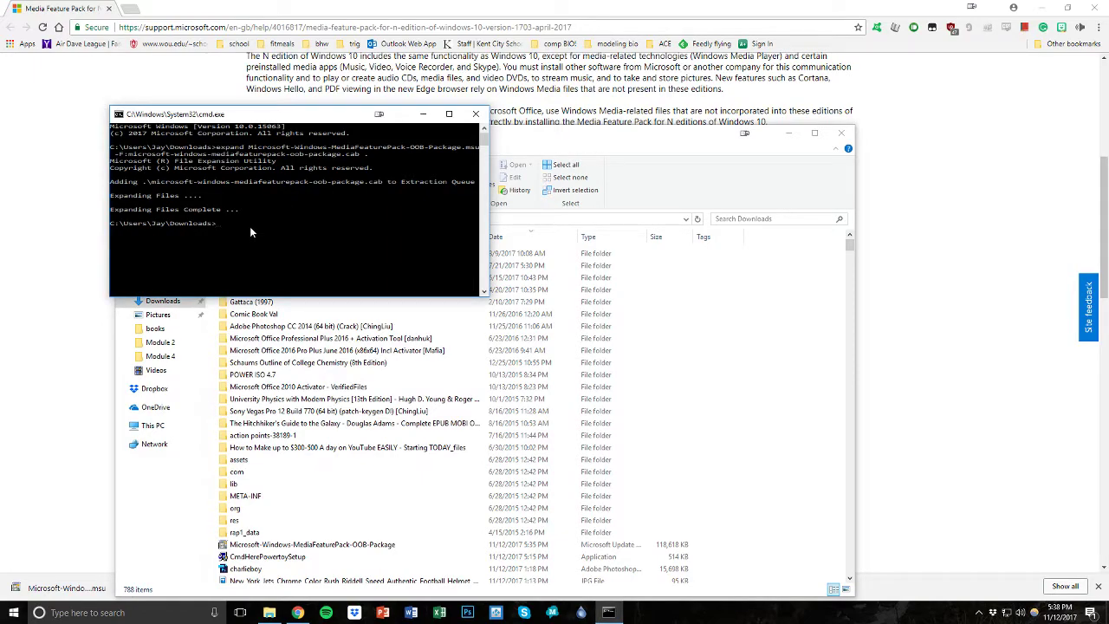
{"action": "type", "text": "expand microsoft-windows-mediafeaturepack-oob-package.cab -F:wmvcore.dll ."}
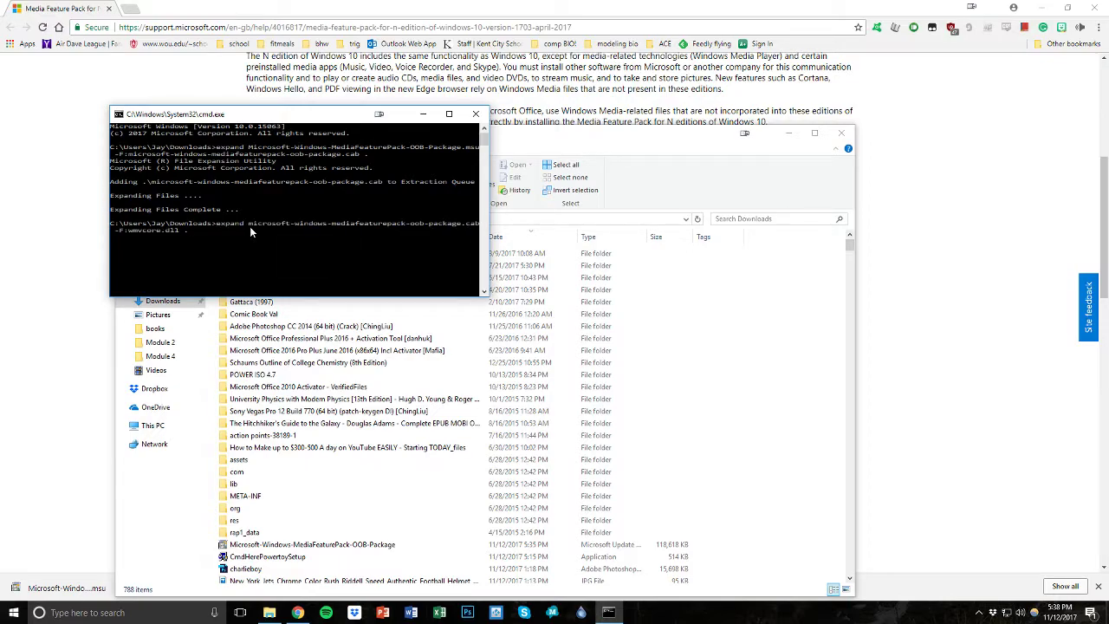
{"action": "key", "text": "Return"}
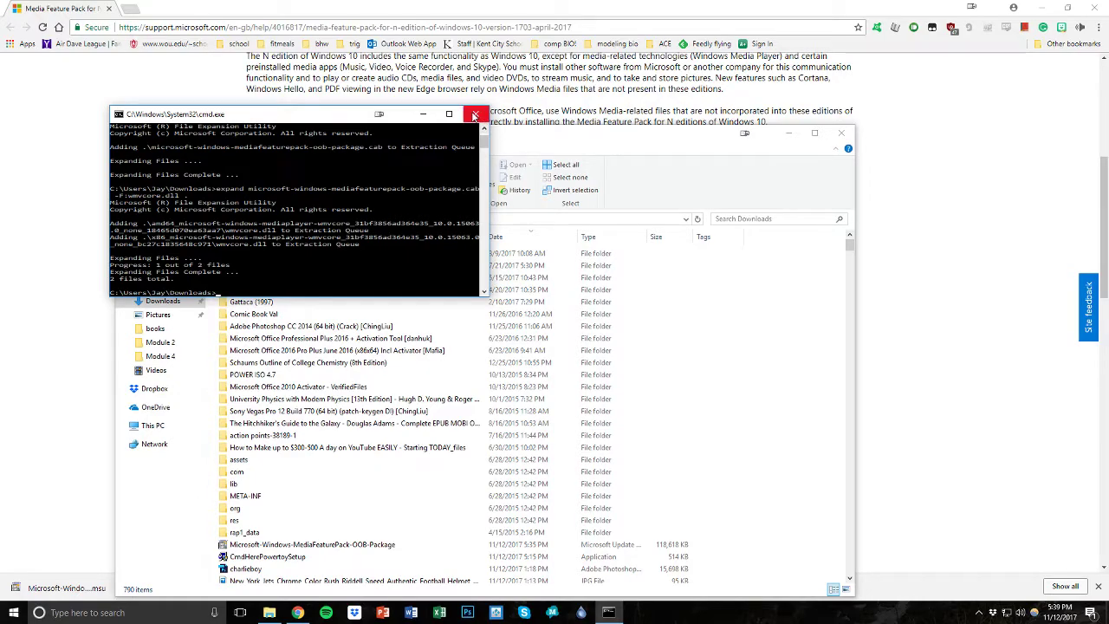
{"action": "left_click", "coordinate": [475, 114]}
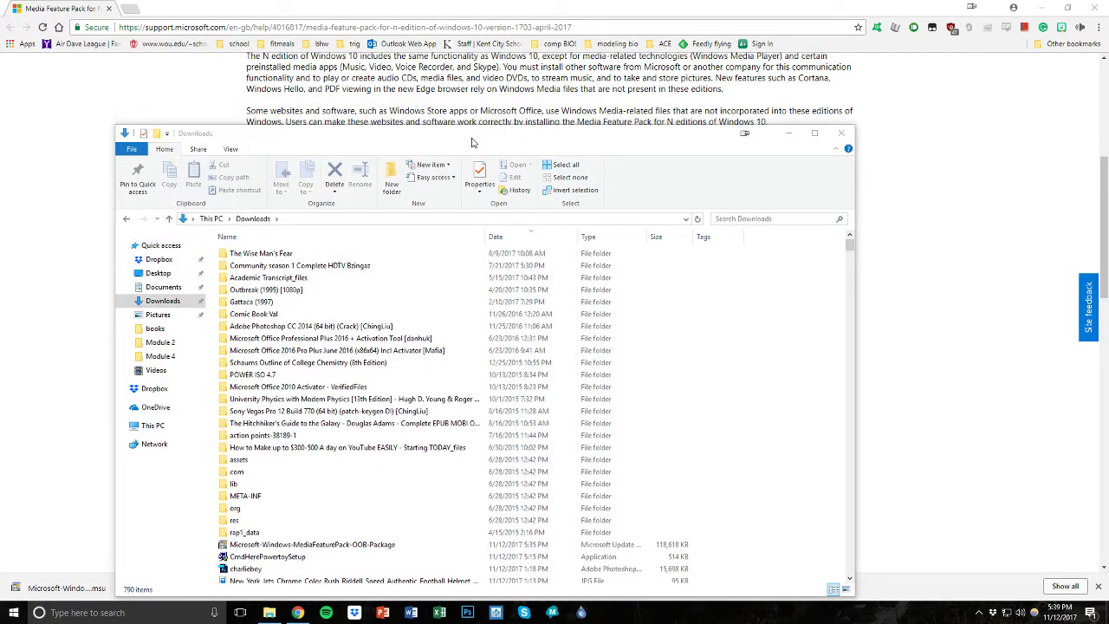
- Sort the Downloads folder by date with the newest folders first
{"action": "left_click_drag", "start_coordinate": [476, 134], "coordinate": [481, 47]}
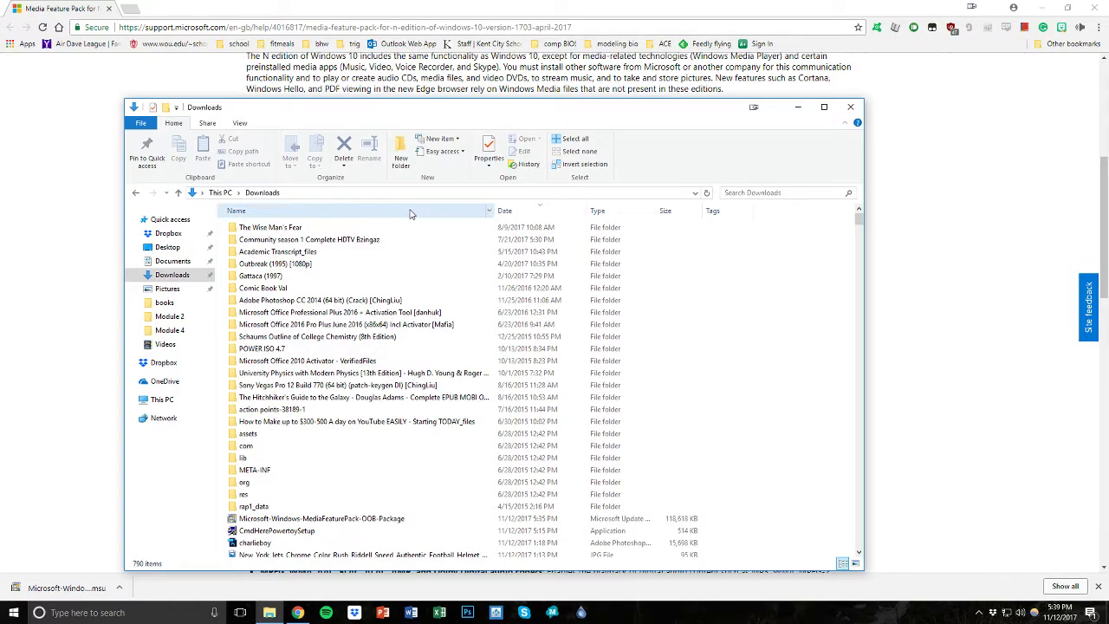
{"action": "left_click", "coordinate": [538, 212]}
{"action": "left_click", "coordinate": [536, 214]}
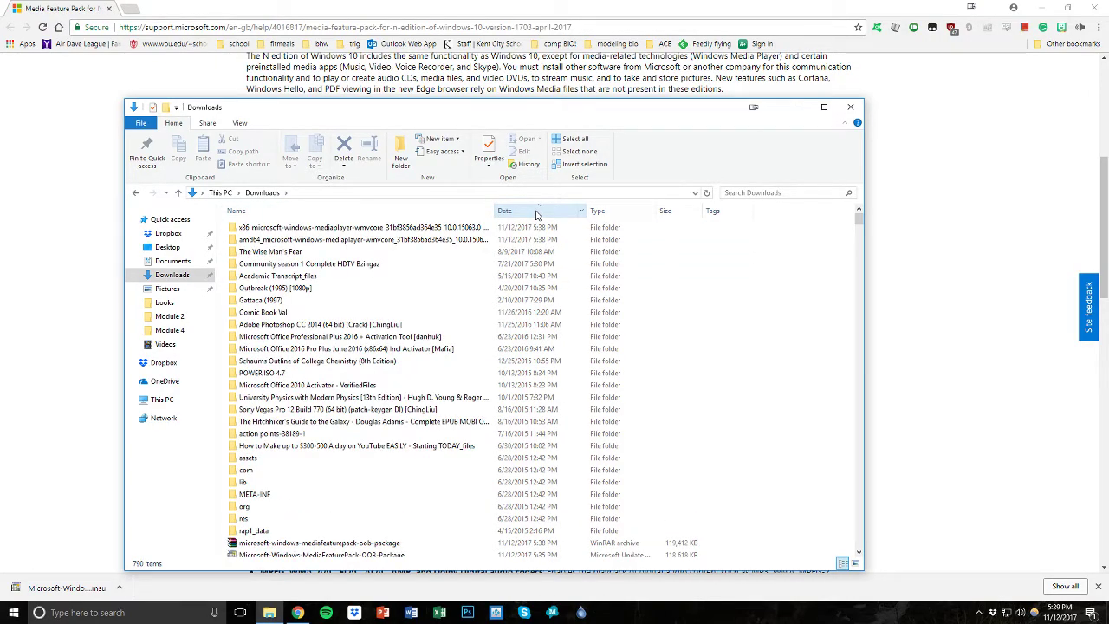
{"action": "left_click", "coordinate": [537, 212]}
{"action": "left_click", "coordinate": [537, 212]}
{"action": "left_click", "coordinate": [537, 213]}
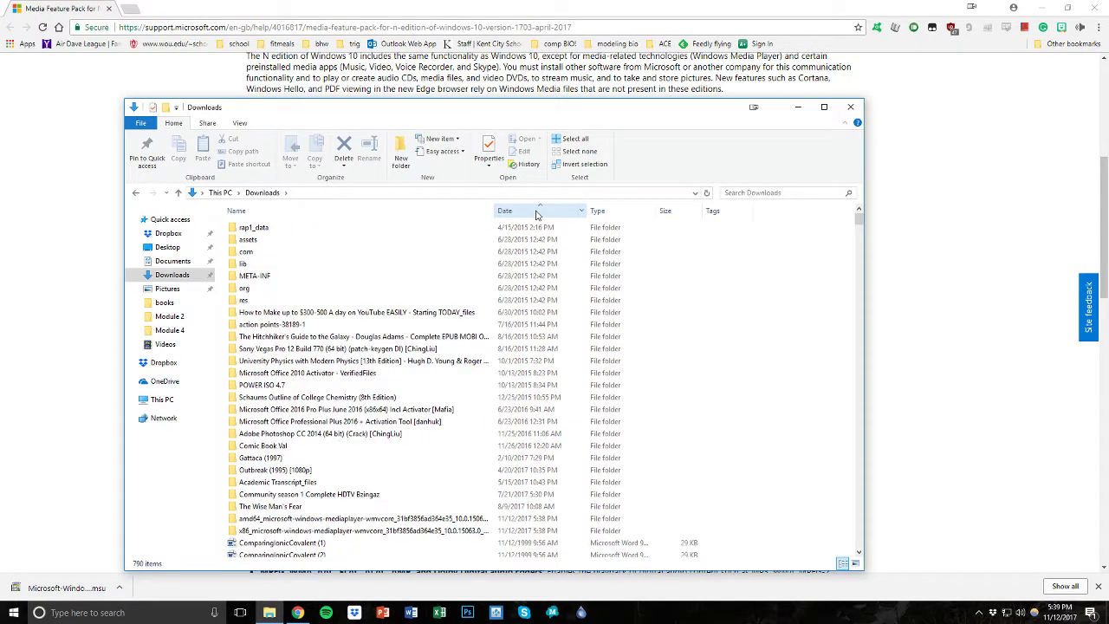
{"action": "left_click", "coordinate": [537, 212]}
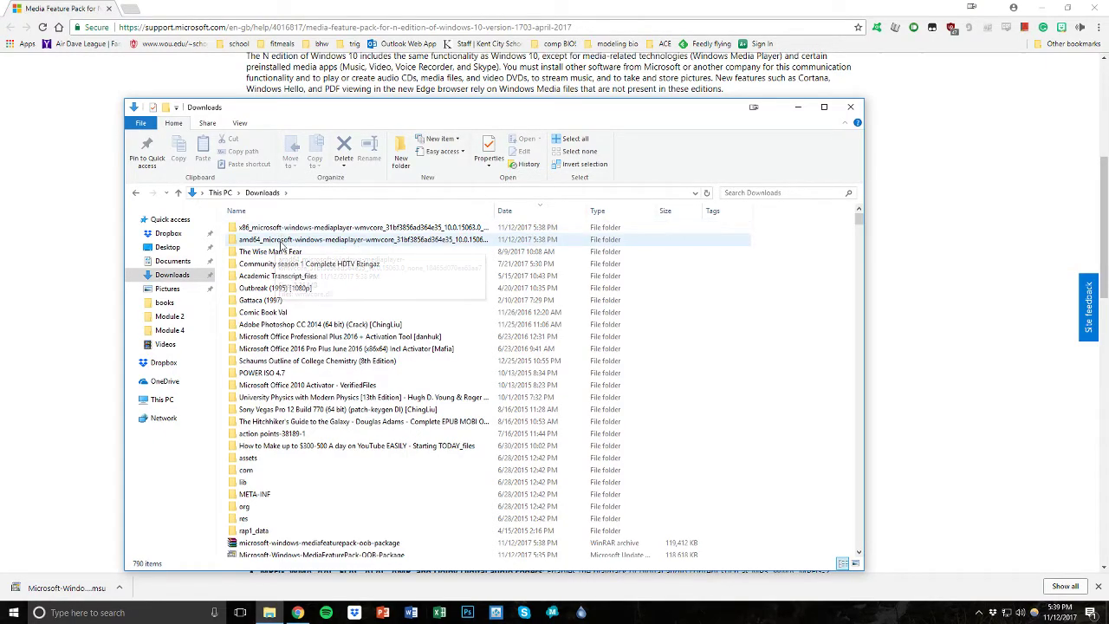
- Copy wmvcore.dll from the extracted amd64_microsoft-windows-mediaplayer-wmvcore folder
{"action": "double_click", "coordinate": [279, 245]}
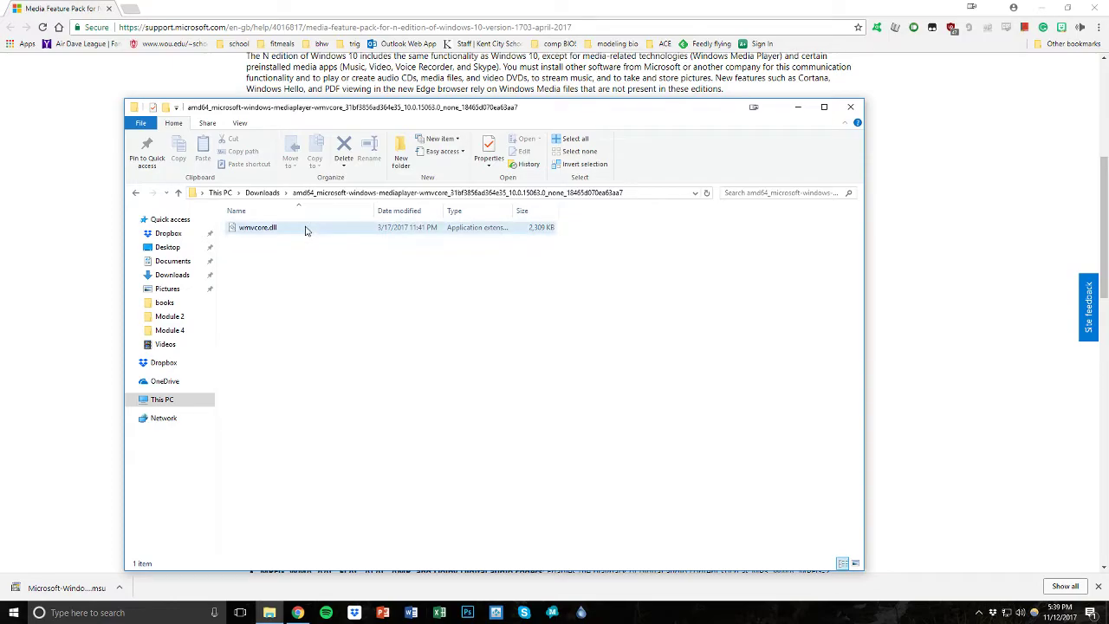
{"action": "right_click", "coordinate": [305, 228]}
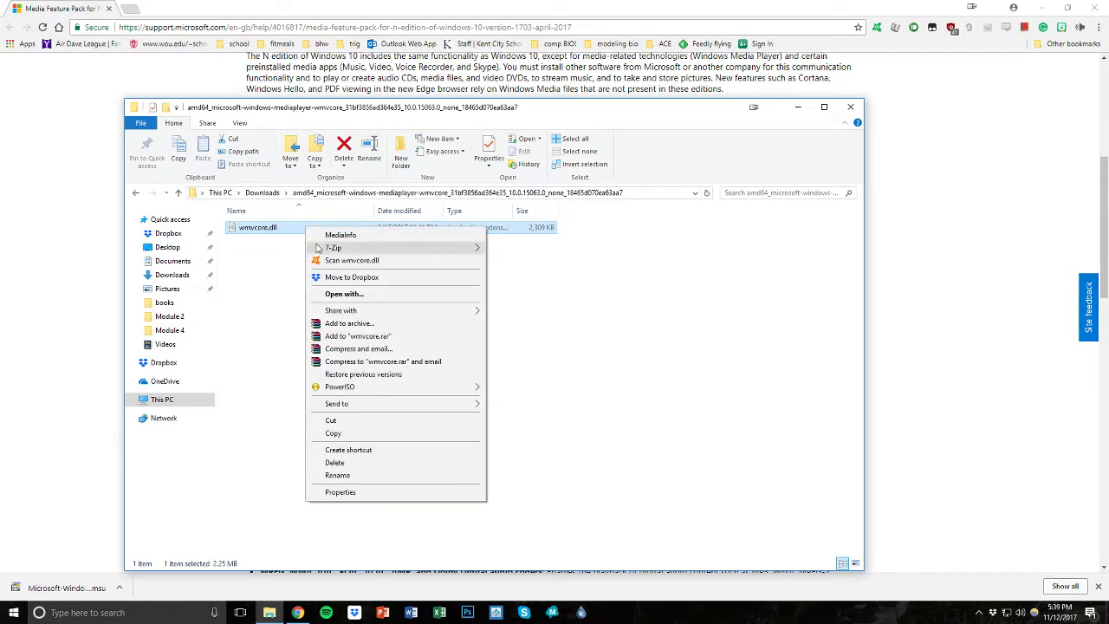
{"action": "left_click", "coordinate": [333, 433]}
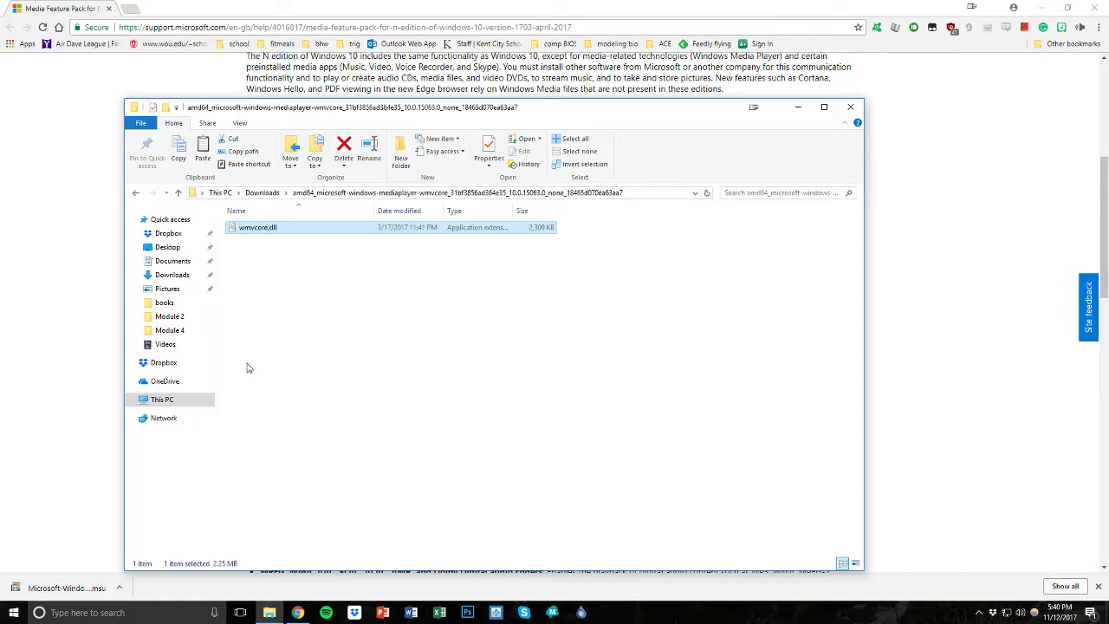
- Open the System32 folder inside Windows on Local Disk (C:)
{"action": "left_click", "coordinate": [156, 401]}
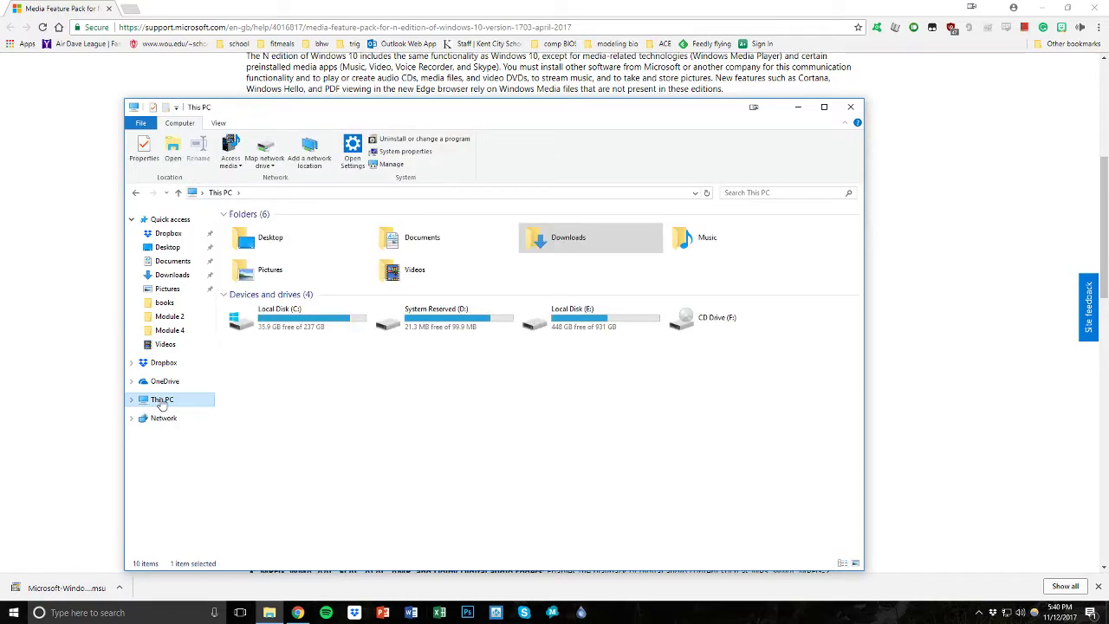
{"action": "double_click", "coordinate": [274, 320]}
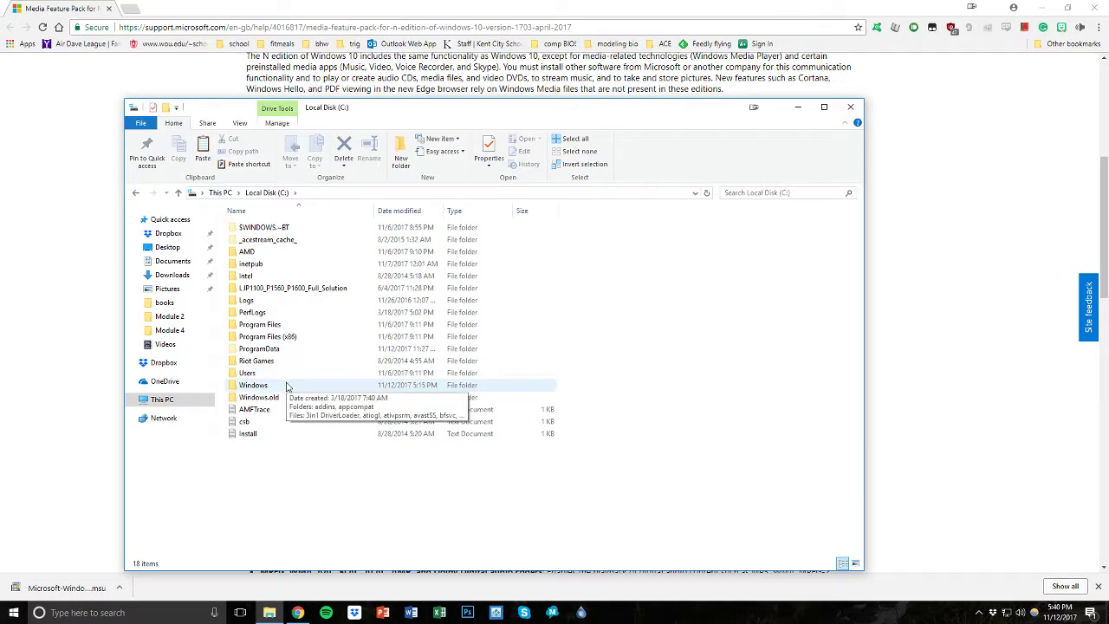
{"action": "double_click", "coordinate": [288, 387]}
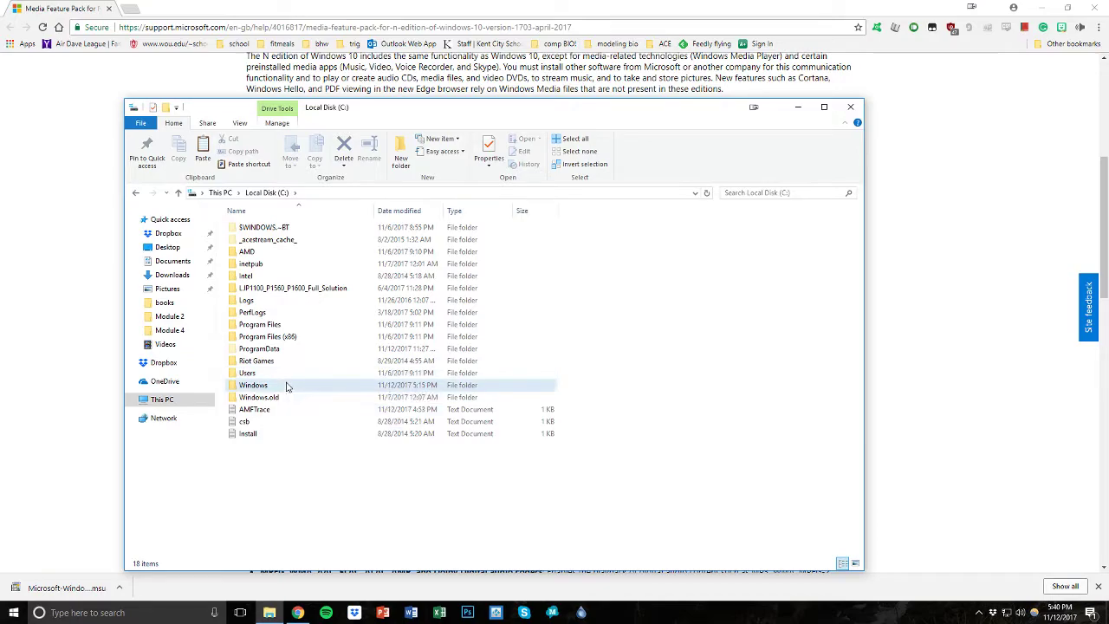
{"action": "scroll", "coordinate": [287, 386], "scroll_direction": "down", "scroll_amount": 10}
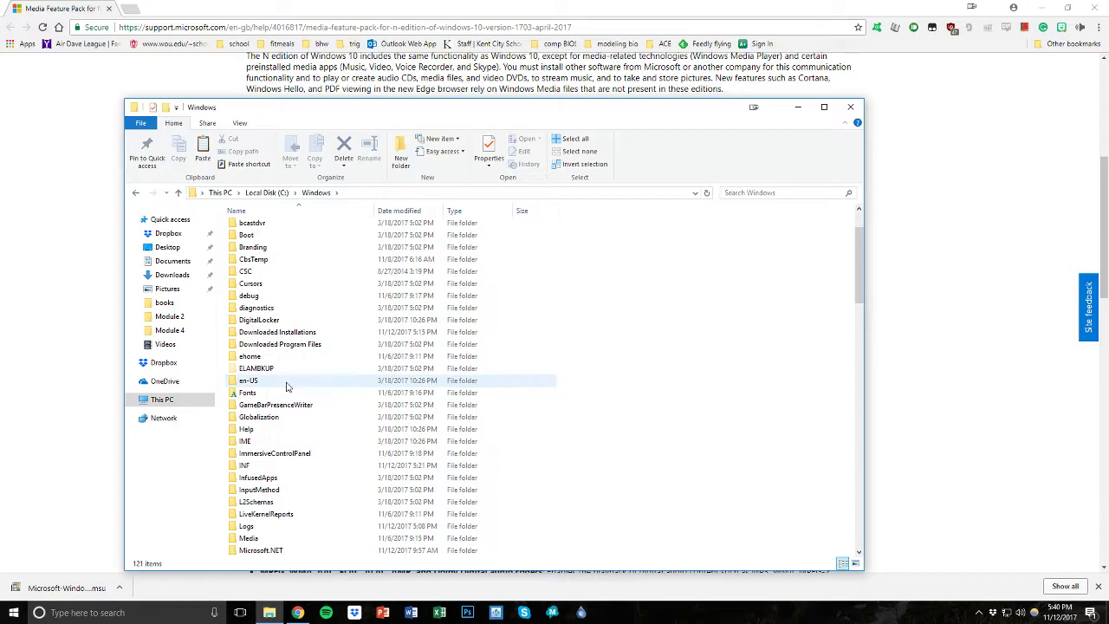
{"action": "scroll", "coordinate": [288, 386], "scroll_direction": "down", "scroll_amount": 6}
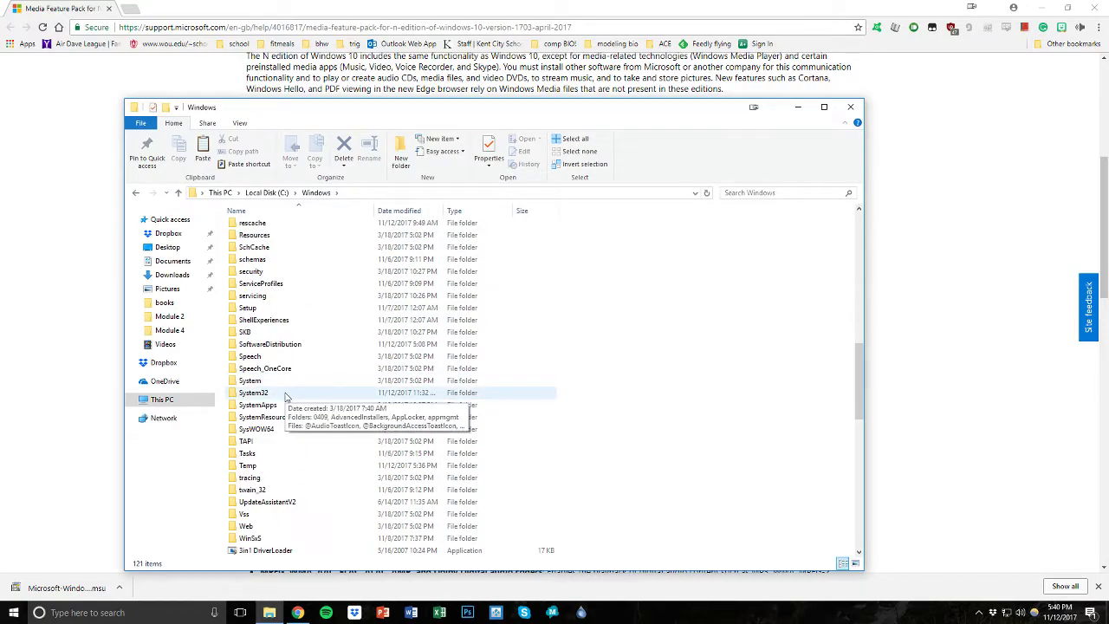
{"action": "double_click", "coordinate": [287, 394]}
- Paste the copied wmvcore.dll into System32, granting administrator permission, and locate it in the file list
{"action": "right_click", "coordinate": [637, 380]}
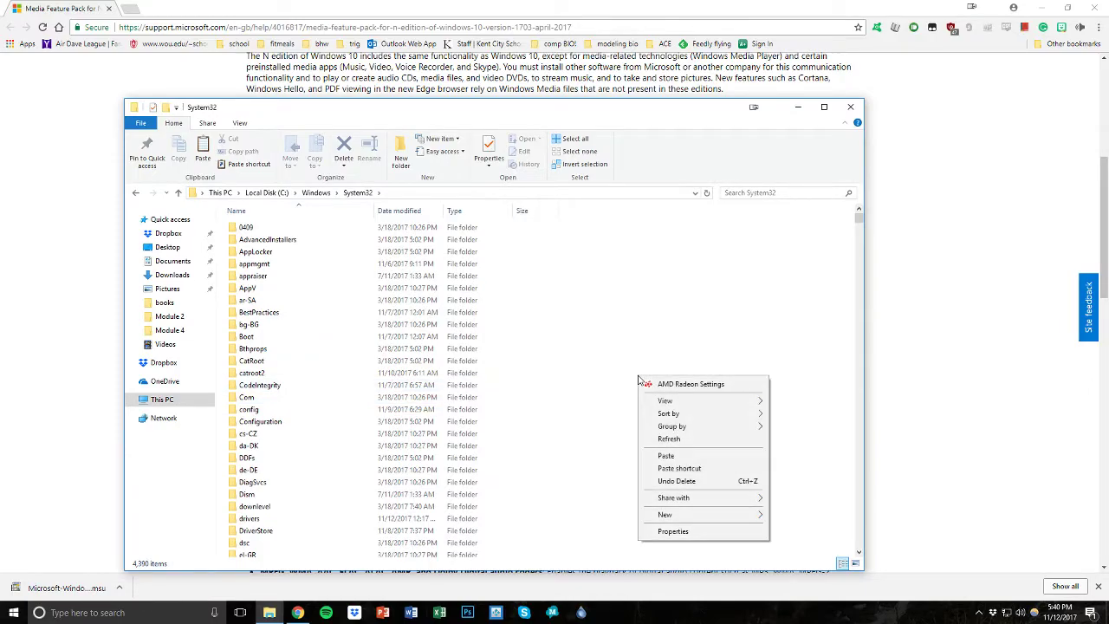
{"action": "left_click", "coordinate": [667, 457]}
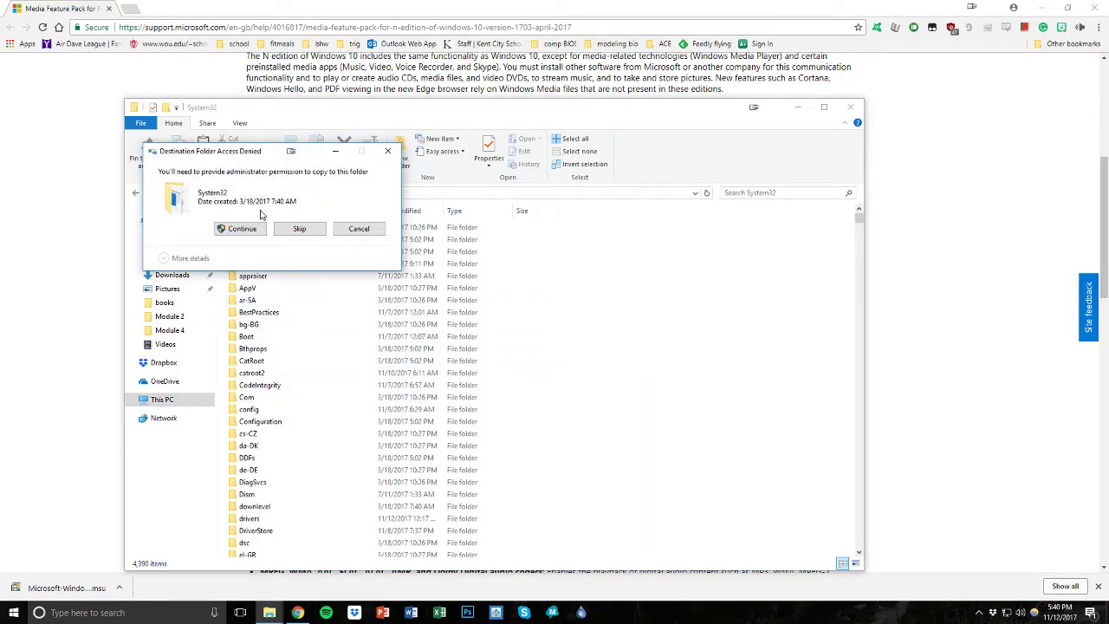
{"action": "left_click", "coordinate": [242, 228]}
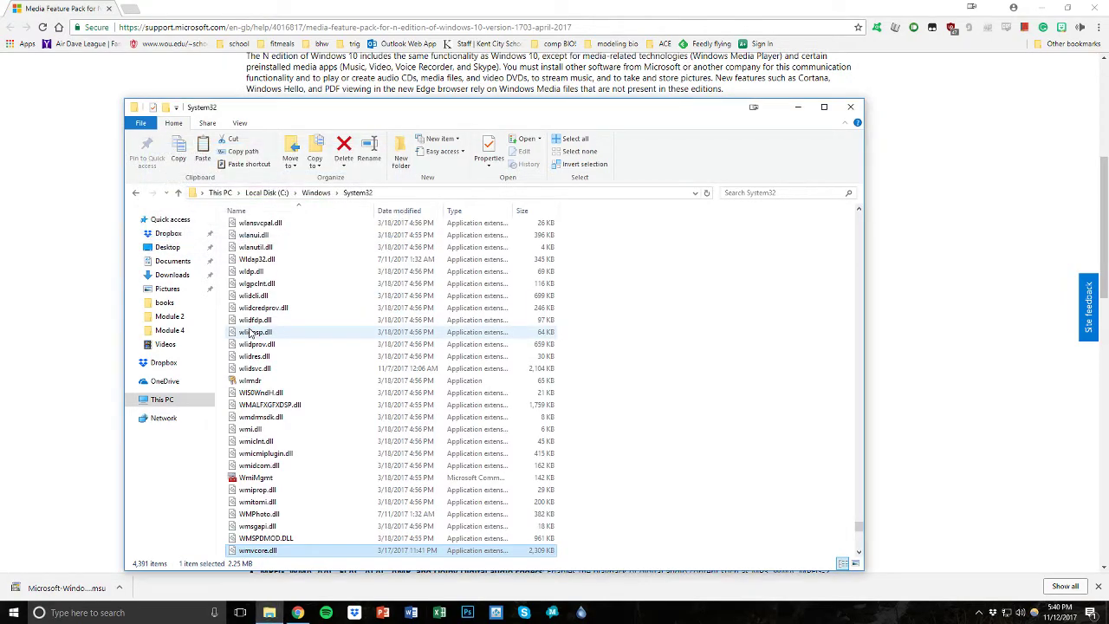
{"action": "scroll", "coordinate": [286, 544], "scroll_direction": "down", "scroll_amount": 6}
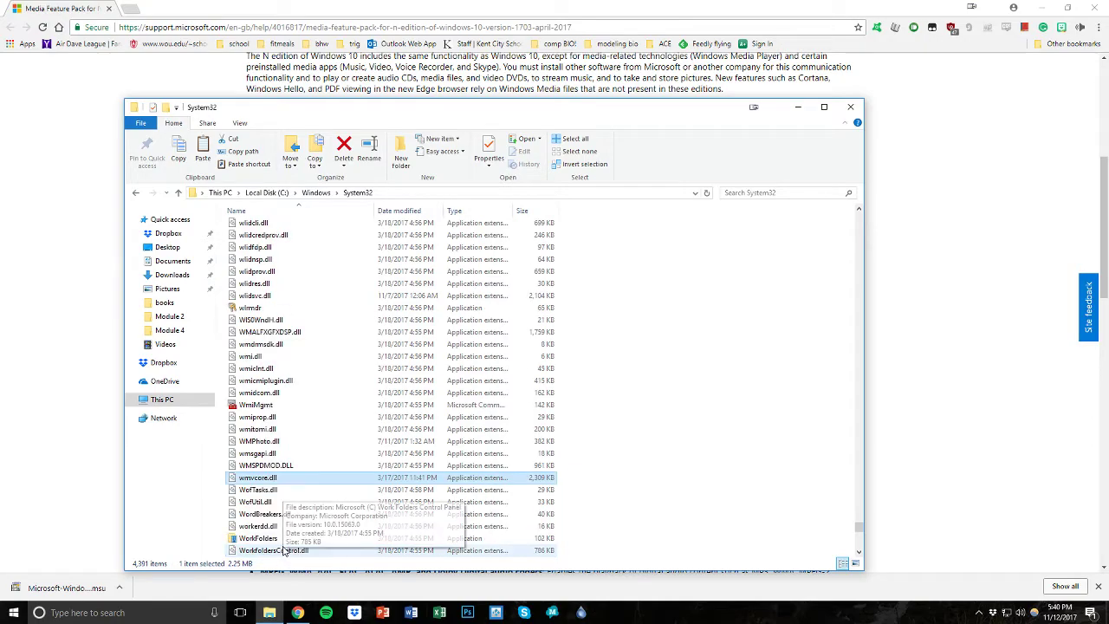